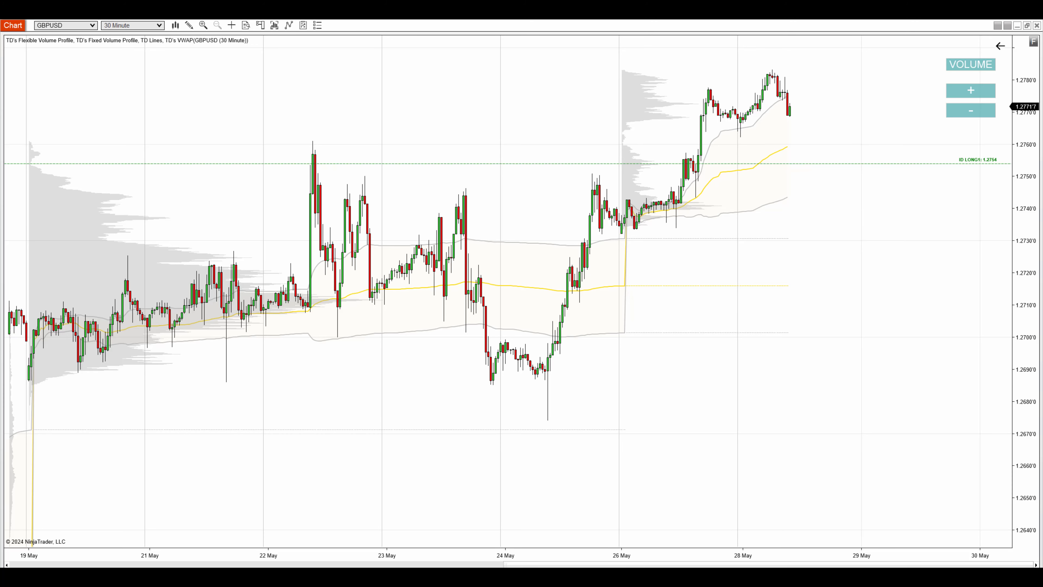
# Pan and stretch the GBPUSD 30-minute chart to show the 21–30 May bars
pyautogui.moveTo(449, 396); pyautogui.dragTo(442, 434)
pyautogui.moveTo(530, 491); pyautogui.dragTo(663, 491)
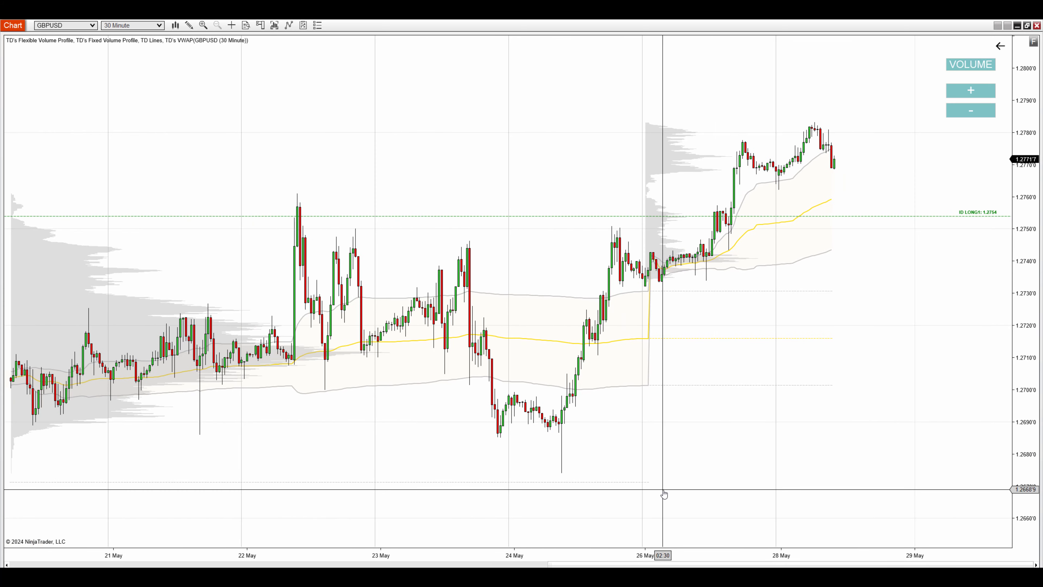
pyautogui.moveTo(575, 432); pyautogui.dragTo(522, 432)
pyautogui.moveTo(25, 33); pyautogui.dragTo(201, 34)
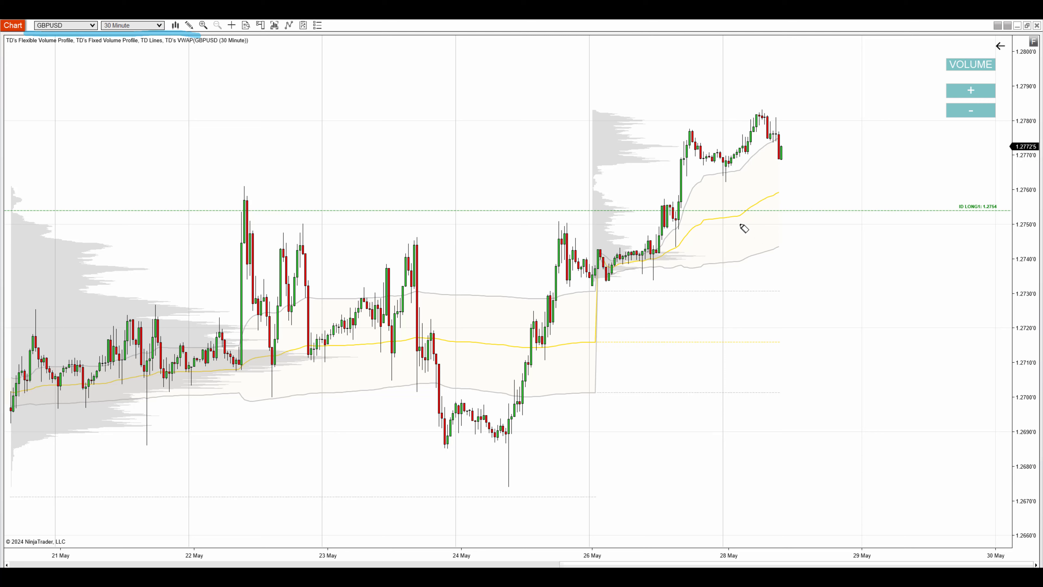
# Highlight the ID LONG1 line and circle its 1.2754 label, then clear the pen drawings
pyautogui.moveTo(681, 211); pyautogui.dragTo(928, 210)
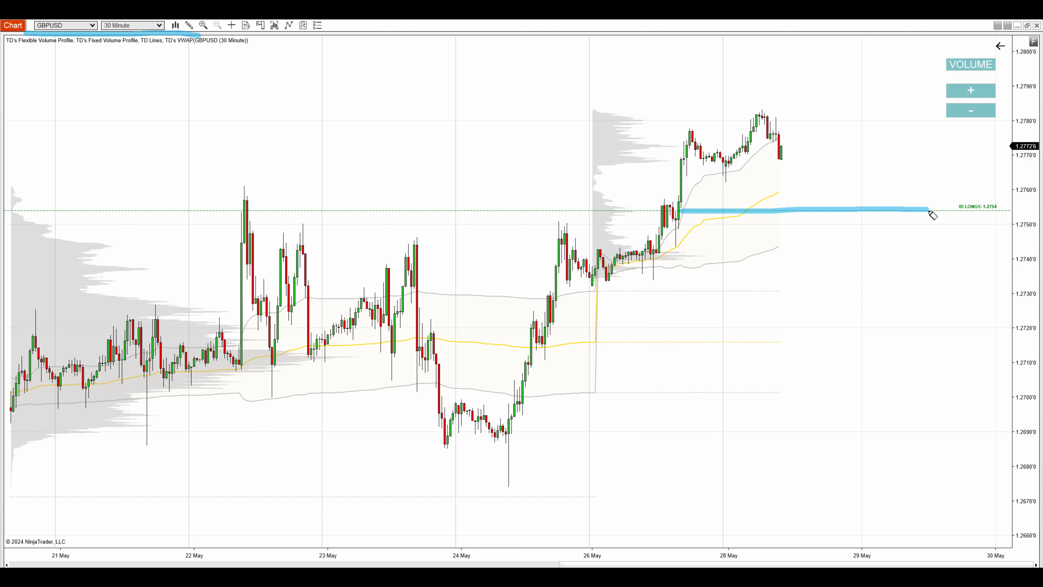
pyautogui.moveTo(976, 196)
pyautogui.mouseDown()
pyautogui.moveTo(1022, 223)
pyautogui.moveTo(961, 189)
pyautogui.mouseUp()
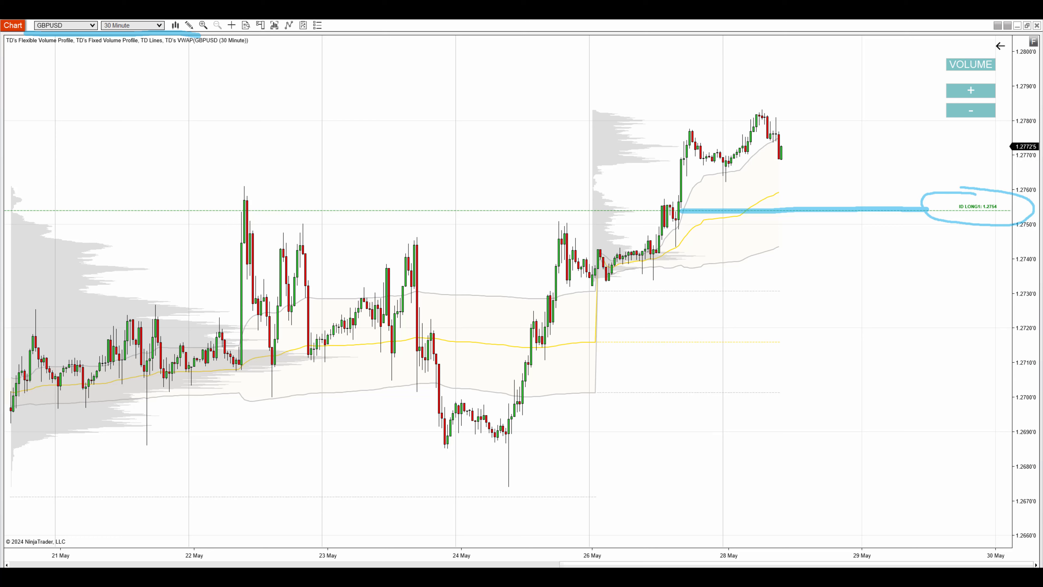
pyautogui.press('Escape')
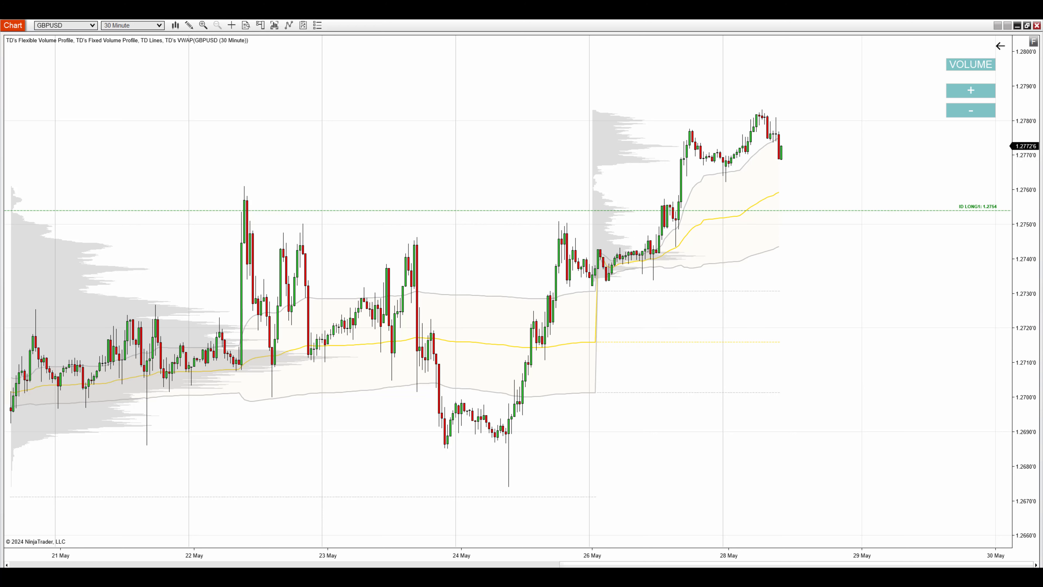
pyautogui.moveTo(549, 441)
pyautogui.mouseDown()
pyautogui.moveTo(691, 181)
pyautogui.moveTo(731, 75)
pyautogui.moveTo(744, 99)
pyautogui.mouseUp()
pyautogui.press('Escape')
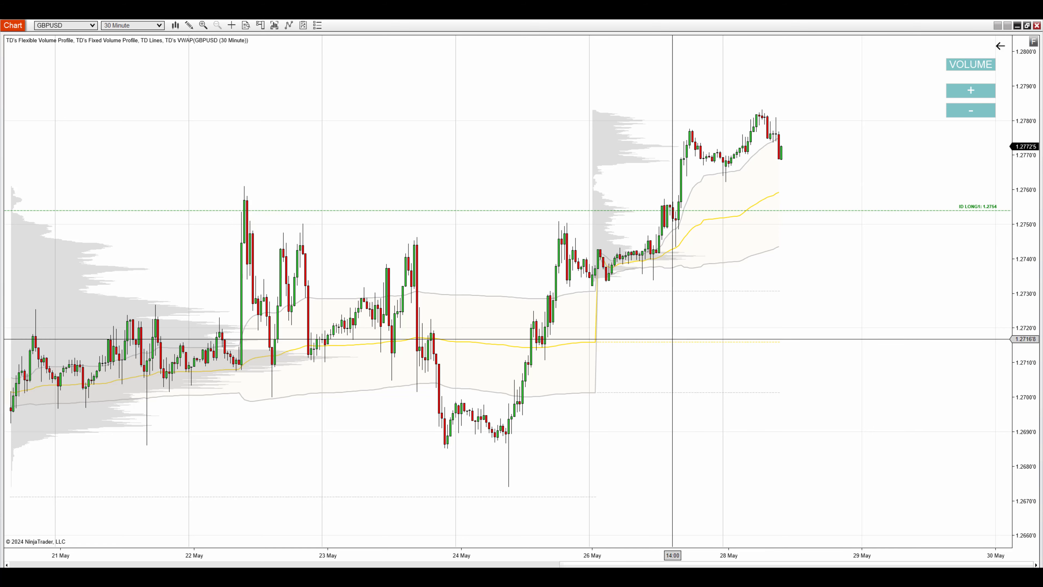
# Add a TD Fixed Volume Profile over the 27 May rally, circle its high-volume candles, then erase
pyautogui.moveTo(639, 345); pyautogui.dragTo(712, 344)
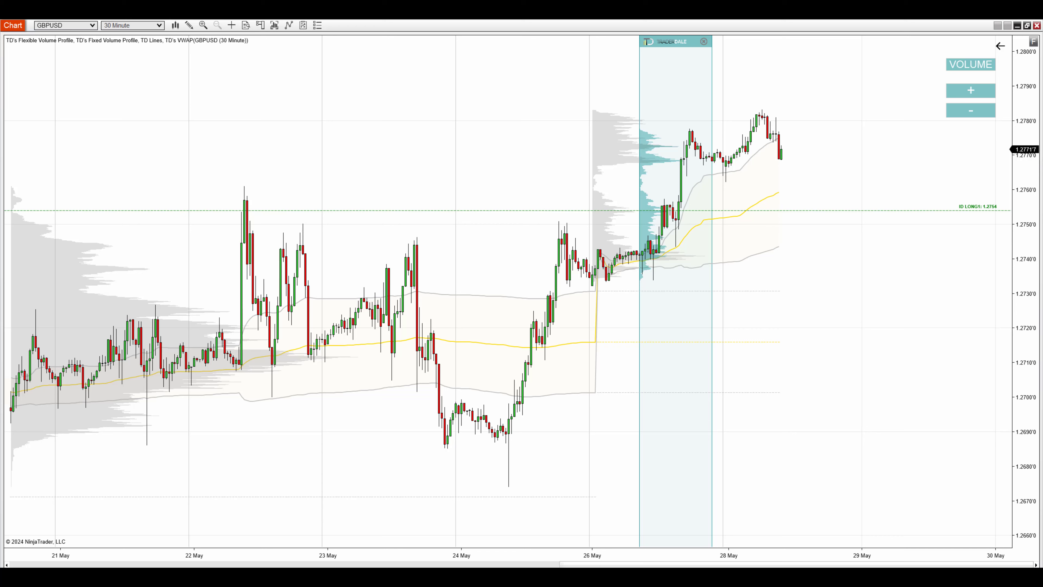
pyautogui.moveTo(660, 116)
pyautogui.mouseDown()
pyautogui.moveTo(750, 152)
pyautogui.moveTo(614, 123)
pyautogui.mouseUp()
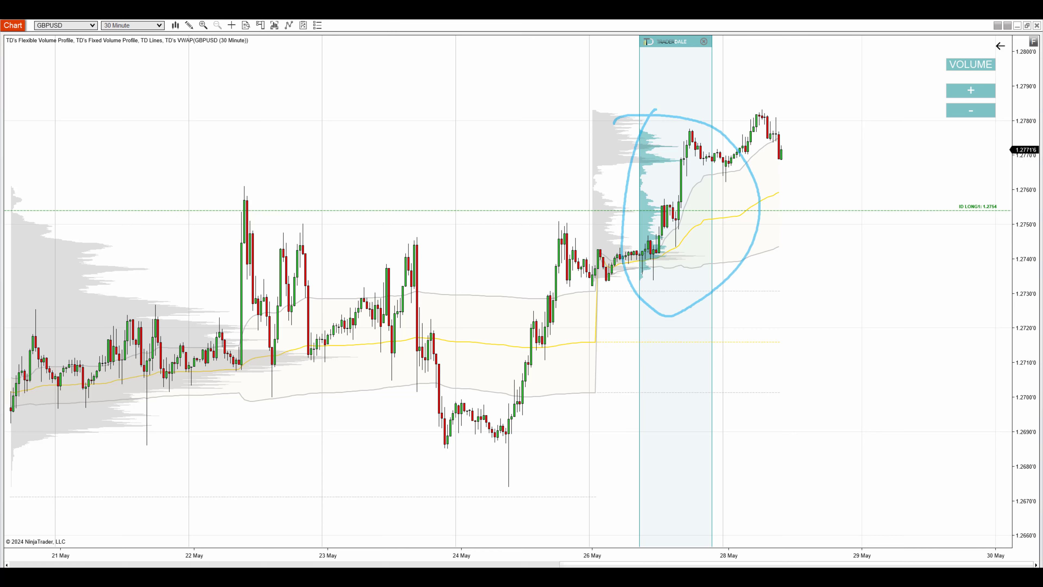
pyautogui.moveTo(653, 200)
pyautogui.mouseDown()
pyautogui.moveTo(649, 223)
pyautogui.moveTo(643, 209)
pyautogui.mouseUp()
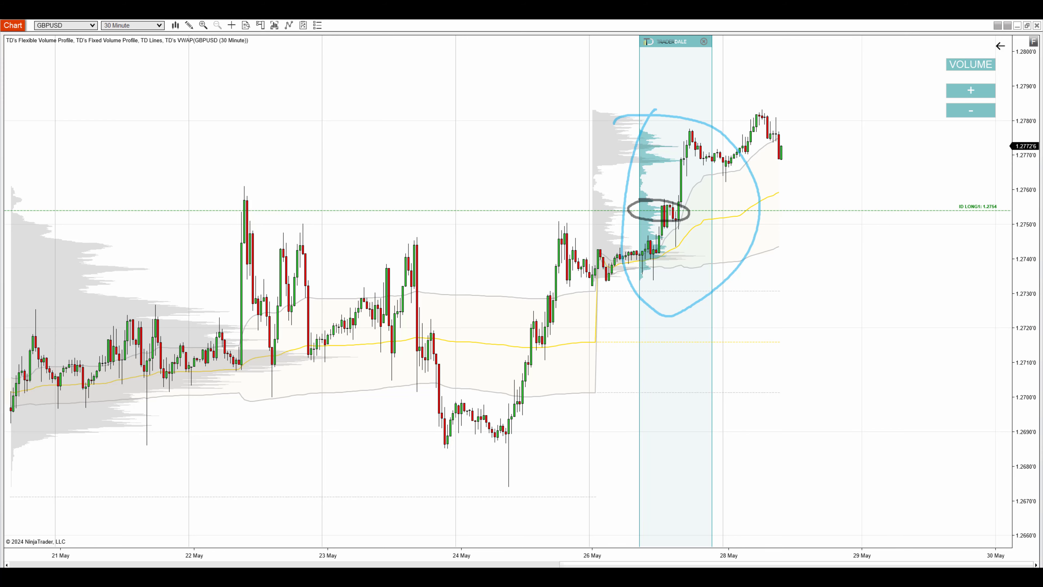
pyautogui.press('e')
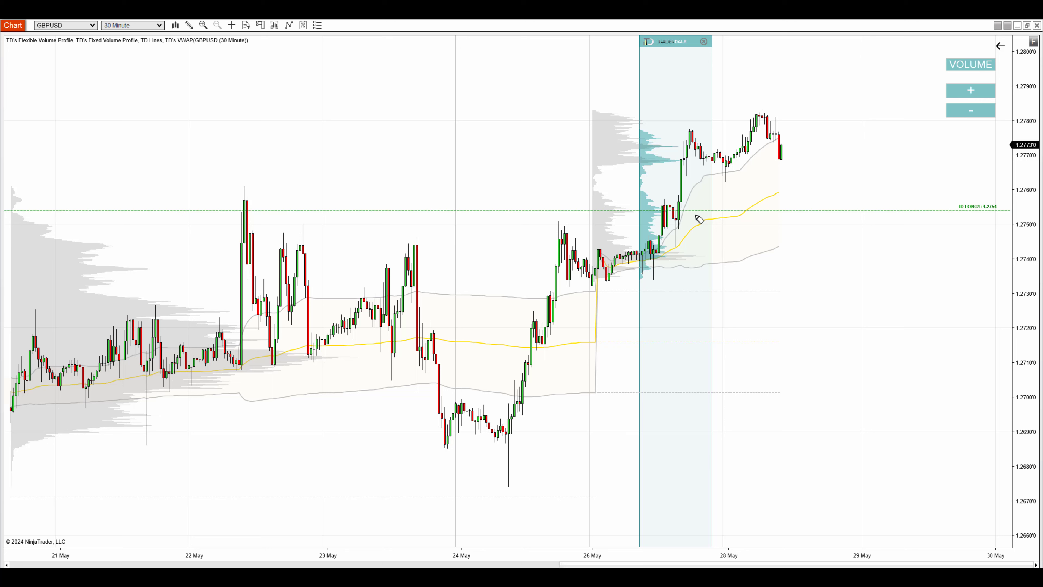
# Outline the sharp rally and circle the candles at the 1.2754 ID LONG1 level, then erase
pyautogui.moveTo(681, 141)
pyautogui.mouseDown()
pyautogui.moveTo(678, 213)
pyautogui.moveTo(696, 142)
pyautogui.moveTo(680, 147)
pyautogui.mouseUp()
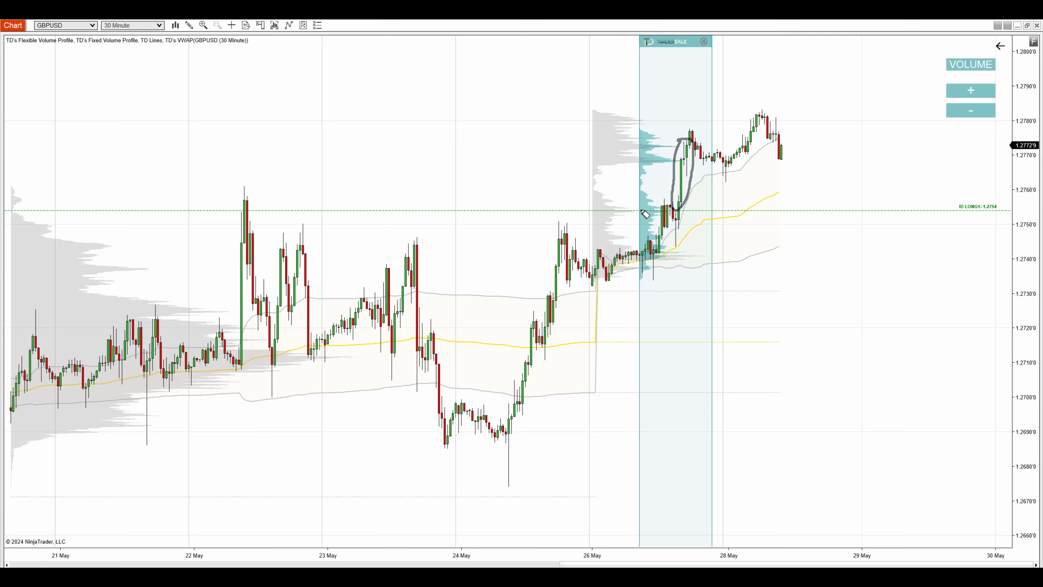
pyautogui.moveTo(645, 213)
pyautogui.mouseDown()
pyautogui.moveTo(636, 206)
pyautogui.moveTo(669, 216)
pyautogui.moveTo(648, 206)
pyautogui.mouseUp()
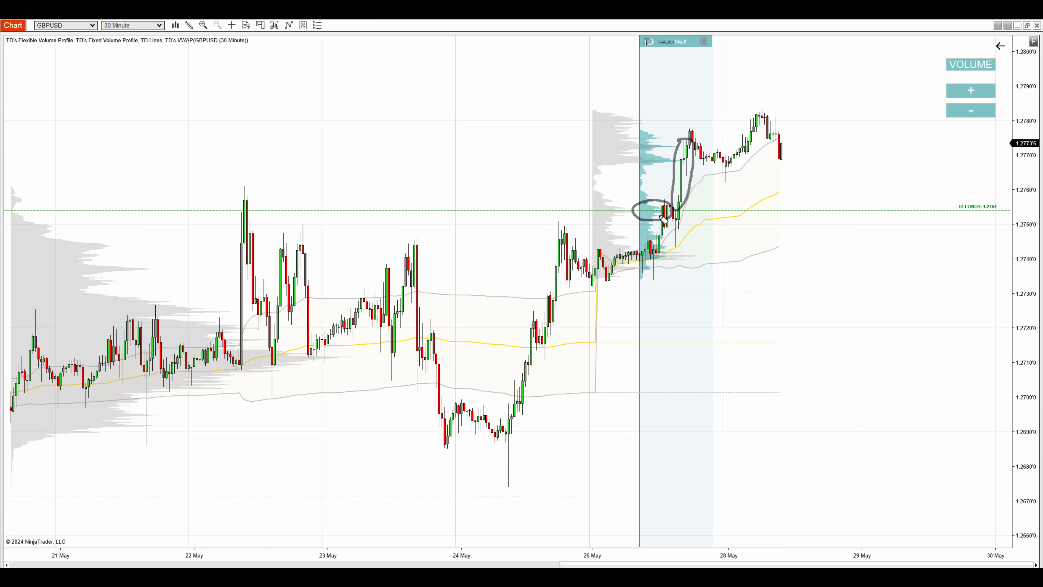
pyautogui.moveTo(675, 201)
pyautogui.mouseDown()
pyautogui.moveTo(624, 211)
pyautogui.moveTo(693, 208)
pyautogui.moveTo(653, 202)
pyautogui.mouseUp()
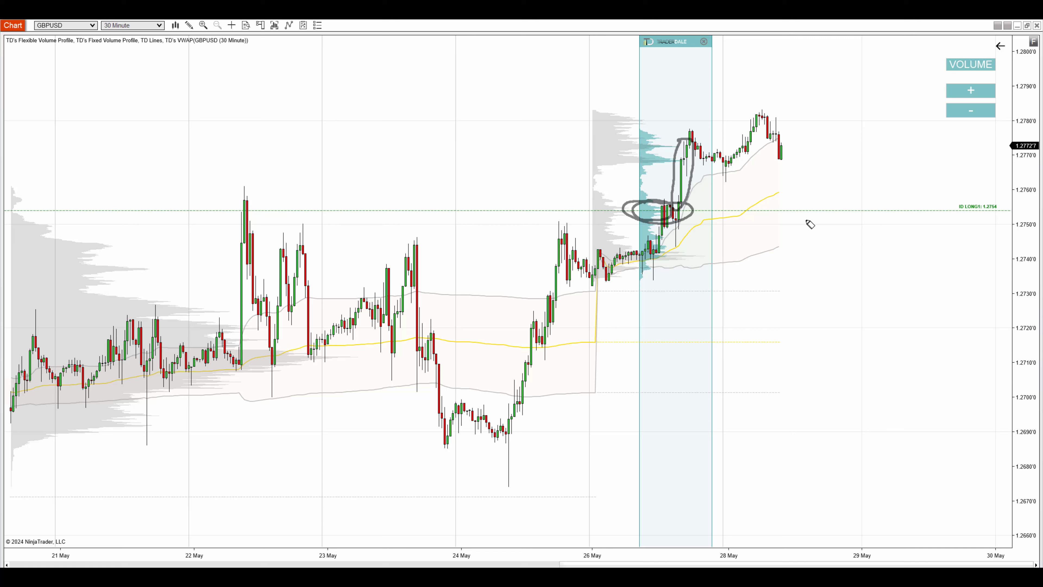
pyautogui.press('e')
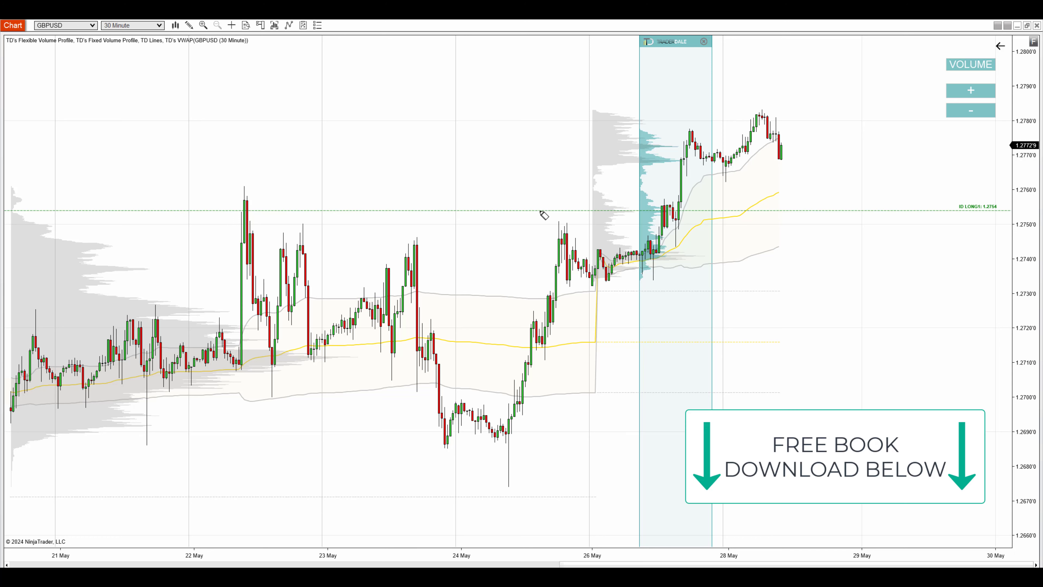
pyautogui.moveTo(248, 205)
pyautogui.mouseDown()
pyautogui.moveTo(640, 215)
pyautogui.moveTo(251, 218)
pyautogui.moveTo(623, 212)
pyautogui.moveTo(496, 217)
pyautogui.mouseUp()
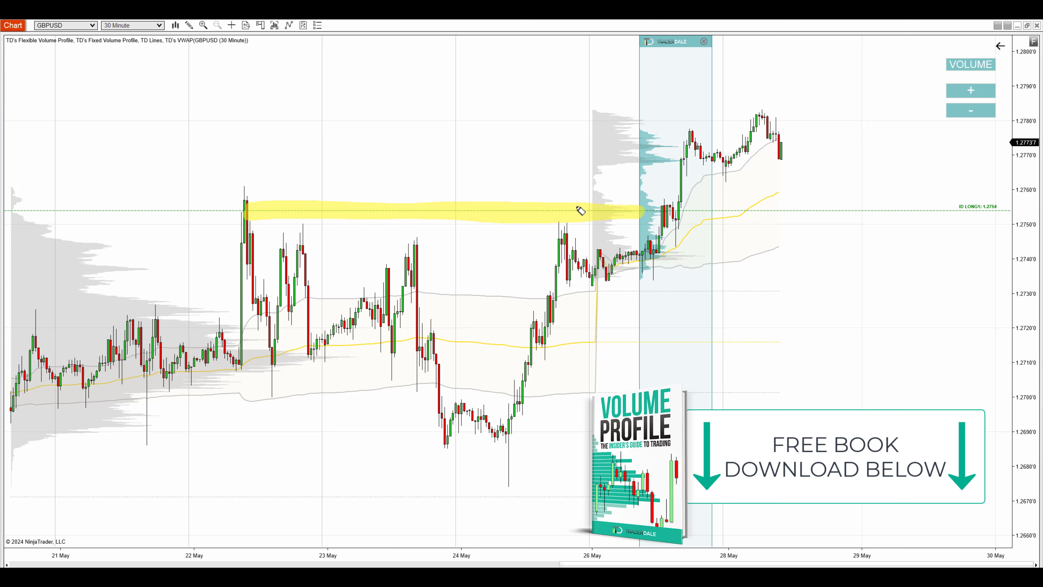
pyautogui.moveTo(286, 295)
pyautogui.mouseDown()
pyautogui.moveTo(310, 219)
pyautogui.moveTo(303, 283)
pyautogui.mouseUp()
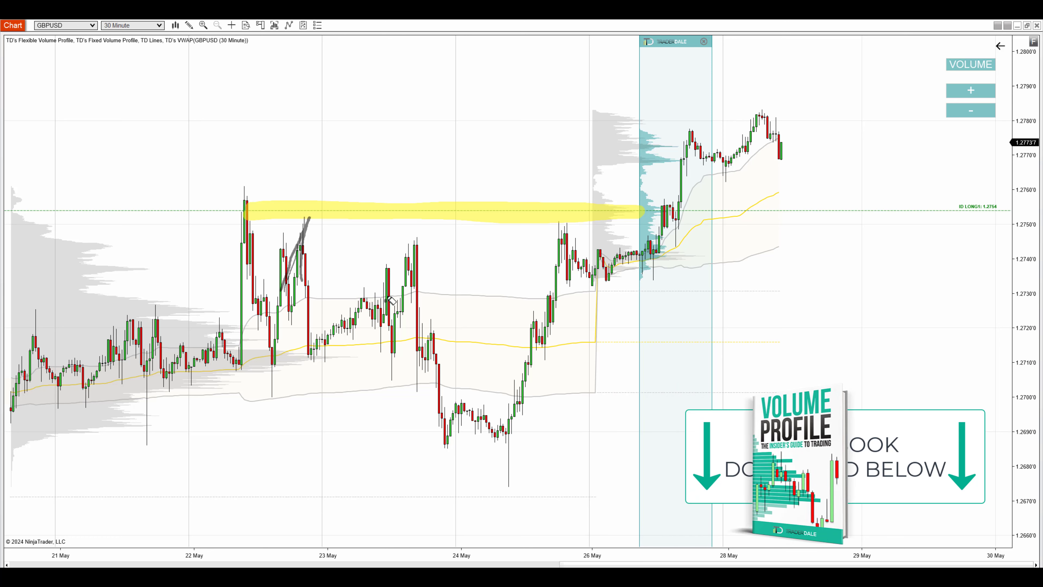
pyautogui.moveTo(386, 302); pyautogui.dragTo(421, 280)
pyautogui.moveTo(547, 274)
pyautogui.mouseDown()
pyautogui.moveTo(570, 246)
pyautogui.moveTo(578, 269)
pyautogui.mouseUp()
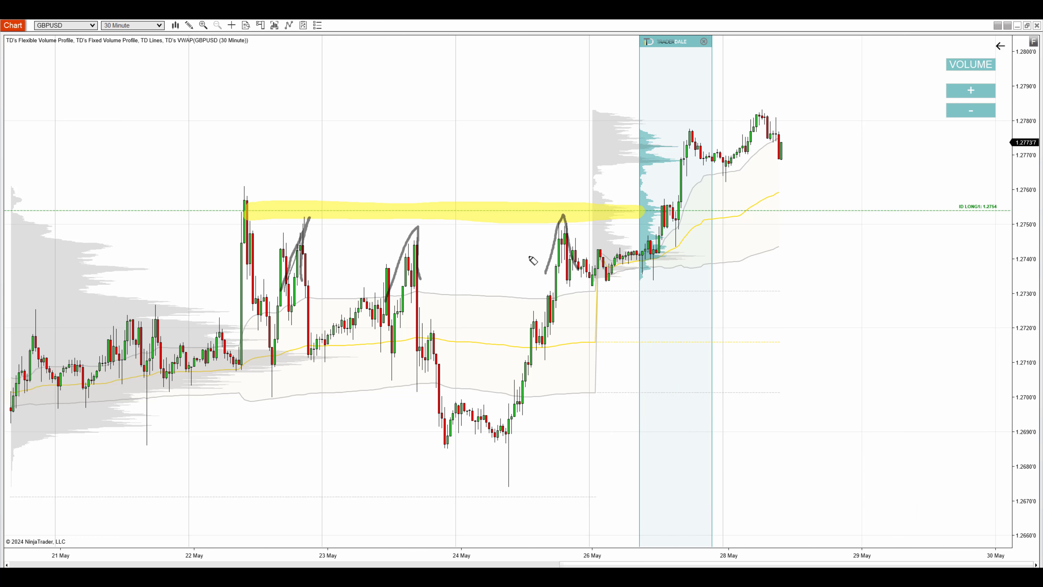
pyautogui.moveTo(237, 262)
pyautogui.mouseDown()
pyautogui.moveTo(243, 223)
pyautogui.moveTo(252, 249)
pyautogui.mouseUp()
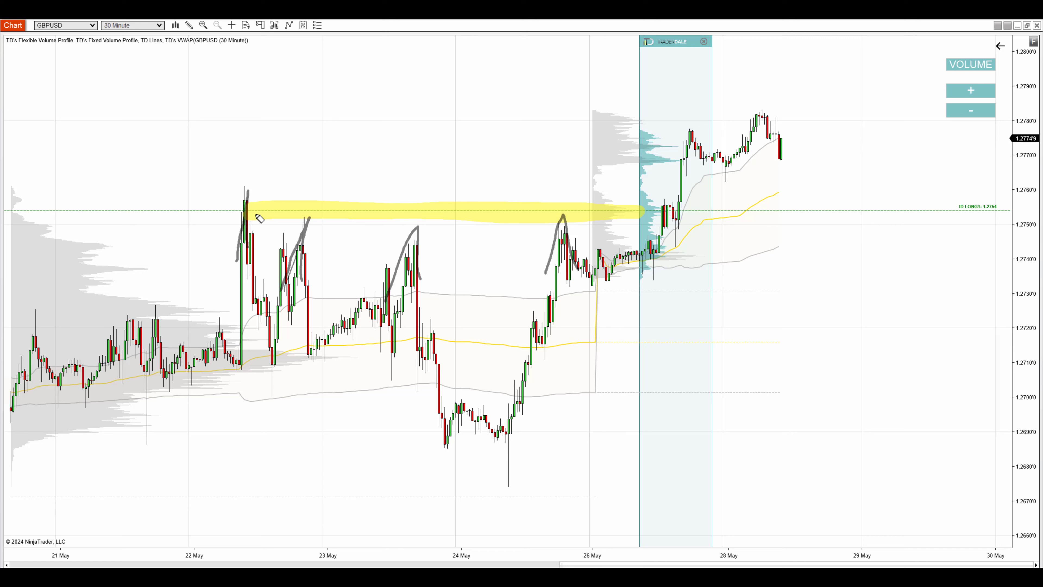
pyautogui.moveTo(223, 209); pyautogui.dragTo(696, 210)
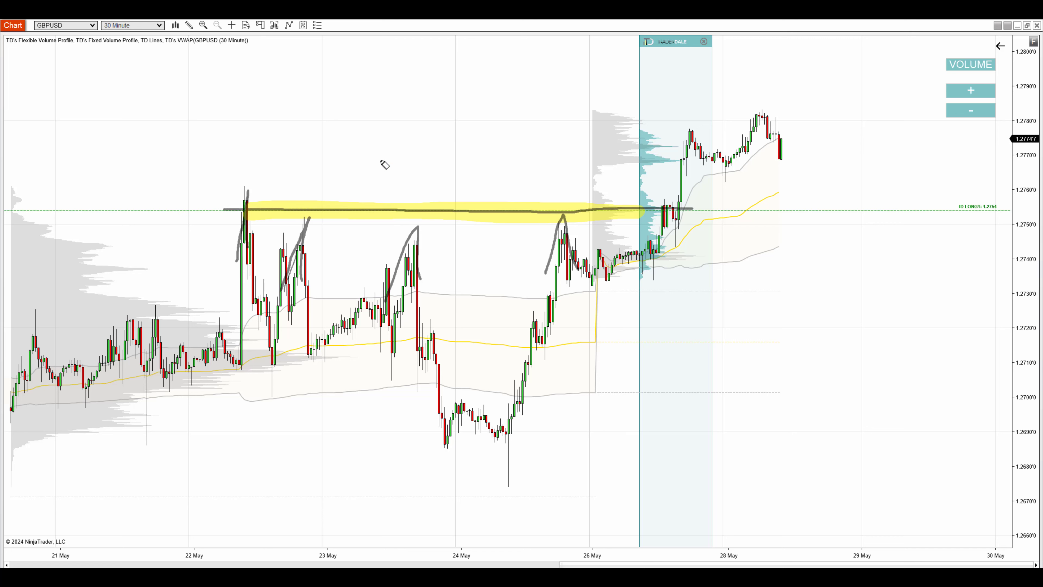
pyautogui.moveTo(368, 152)
pyautogui.mouseDown()
pyautogui.moveTo(367, 203)
pyautogui.moveTo(399, 158)
pyautogui.moveTo(406, 210)
pyautogui.mouseUp()
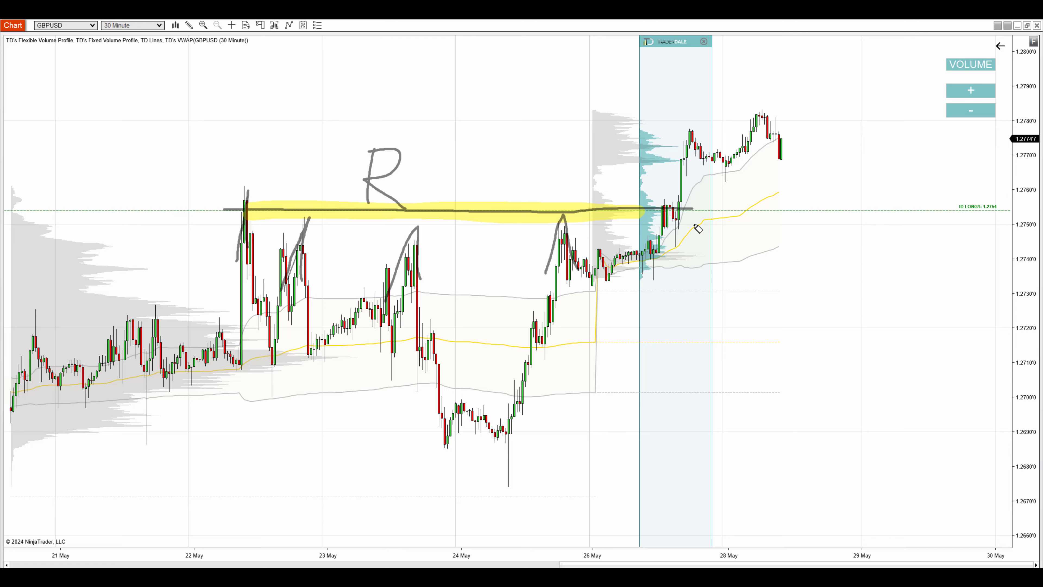
pyautogui.moveTo(690, 211)
pyautogui.mouseDown()
pyautogui.moveTo(868, 212)
pyautogui.moveTo(854, 221)
pyautogui.moveTo(837, 292)
pyautogui.moveTo(782, 304)
pyautogui.mouseUp()
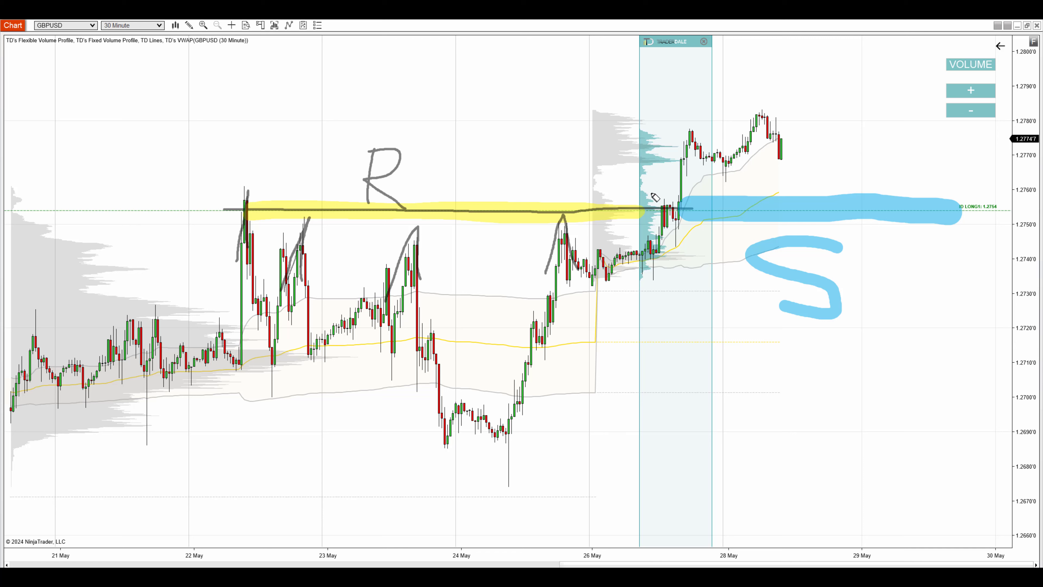
pyautogui.moveTo(634, 257)
pyautogui.mouseDown()
pyautogui.moveTo(657, 193)
pyautogui.moveTo(662, 116)
pyautogui.moveTo(716, 129)
pyautogui.mouseUp()
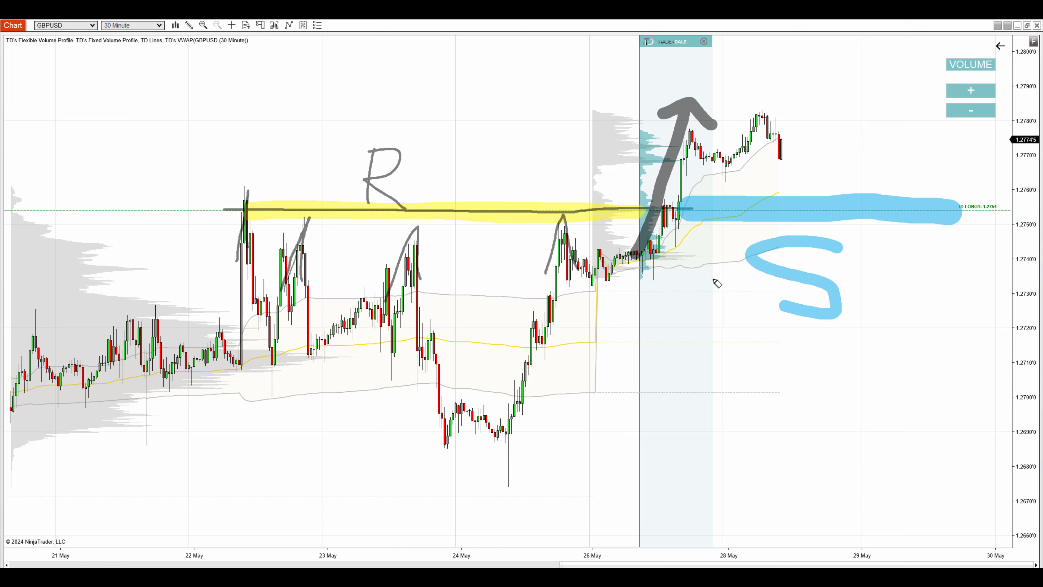
pyautogui.press('Escape')
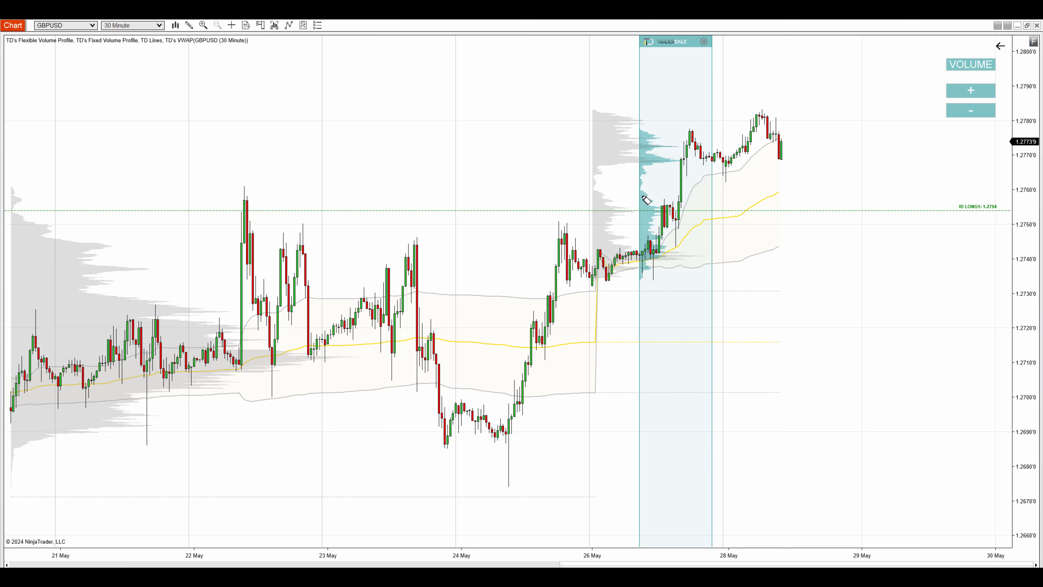
pyautogui.moveTo(651, 193)
pyautogui.mouseDown()
pyautogui.moveTo(671, 232)
pyautogui.moveTo(637, 203)
pyautogui.mouseUp()
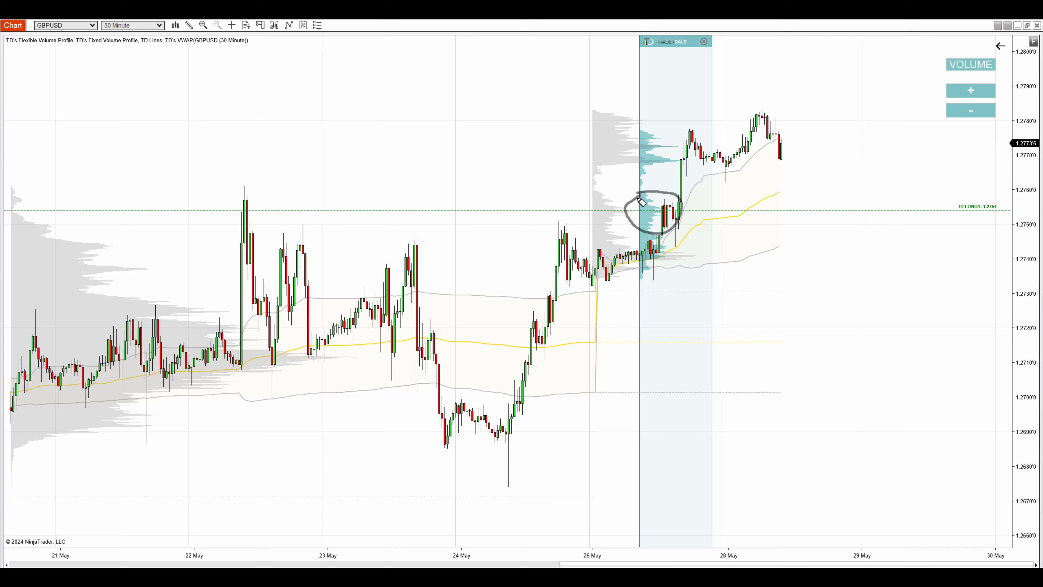
pyautogui.moveTo(687, 145)
pyautogui.mouseDown()
pyautogui.moveTo(698, 201)
pyautogui.moveTo(676, 149)
pyautogui.mouseUp()
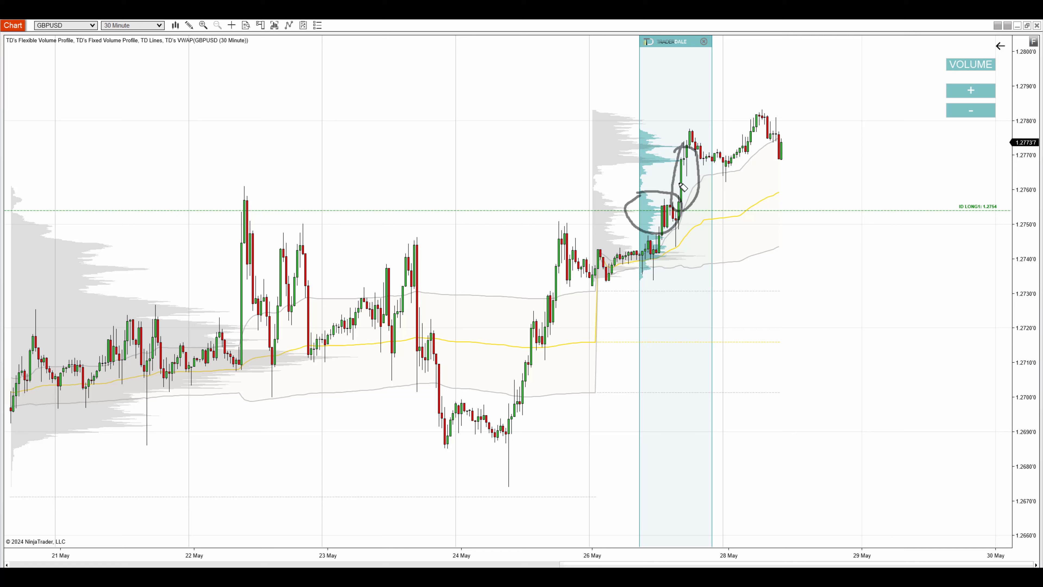
pyautogui.moveTo(223, 209); pyautogui.dragTo(636, 217)
pyautogui.moveTo(453, 184)
pyautogui.mouseDown()
pyautogui.moveTo(466, 170)
pyautogui.moveTo(538, 195)
pyautogui.mouseUp()
pyautogui.moveTo(882, 221)
pyautogui.mouseDown()
pyautogui.moveTo(839, 221)
pyautogui.moveTo(781, 262)
pyautogui.mouseUp()
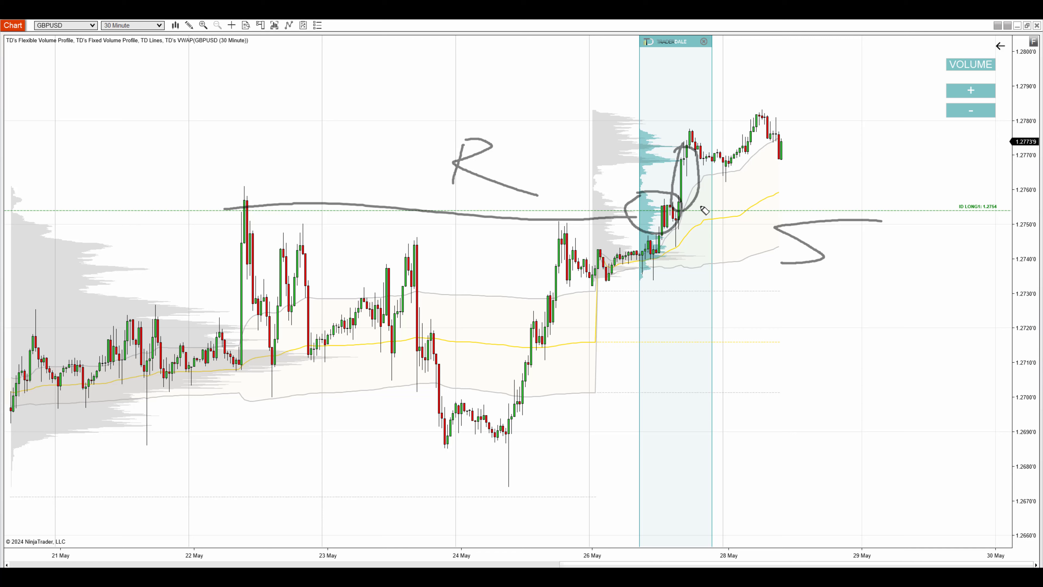
pyautogui.press('e')
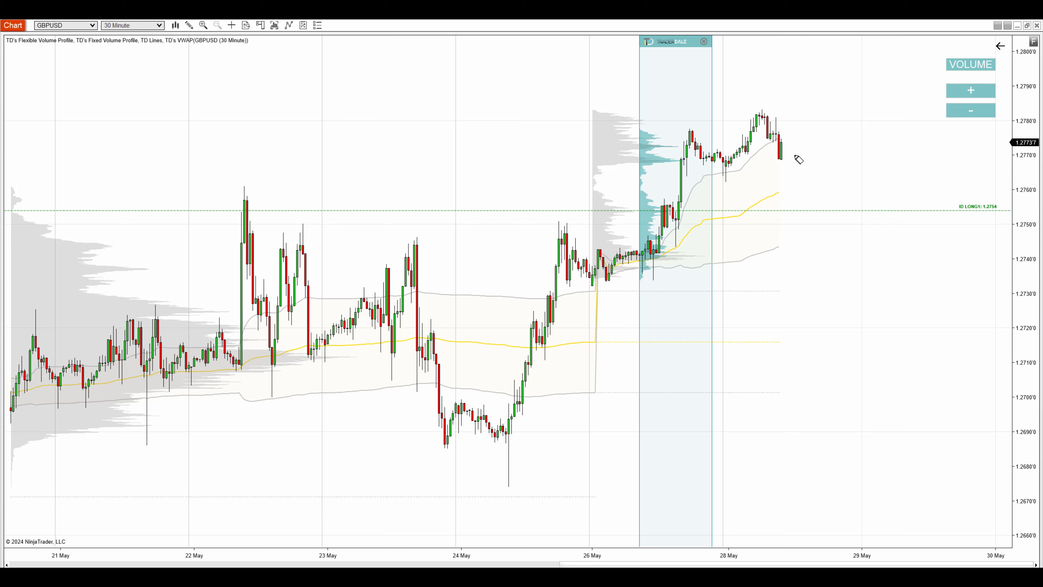
# Sketch the expected pullback and bounce at ID LONG1, then clear the sketch
pyautogui.moveTo(782, 140)
pyautogui.mouseDown()
pyautogui.moveTo(807, 155)
pyautogui.moveTo(843, 208)
pyautogui.moveTo(866, 210)
pyautogui.moveTo(849, 209)
pyautogui.moveTo(854, 143)
pyautogui.moveTo(897, 157)
pyautogui.mouseUp()
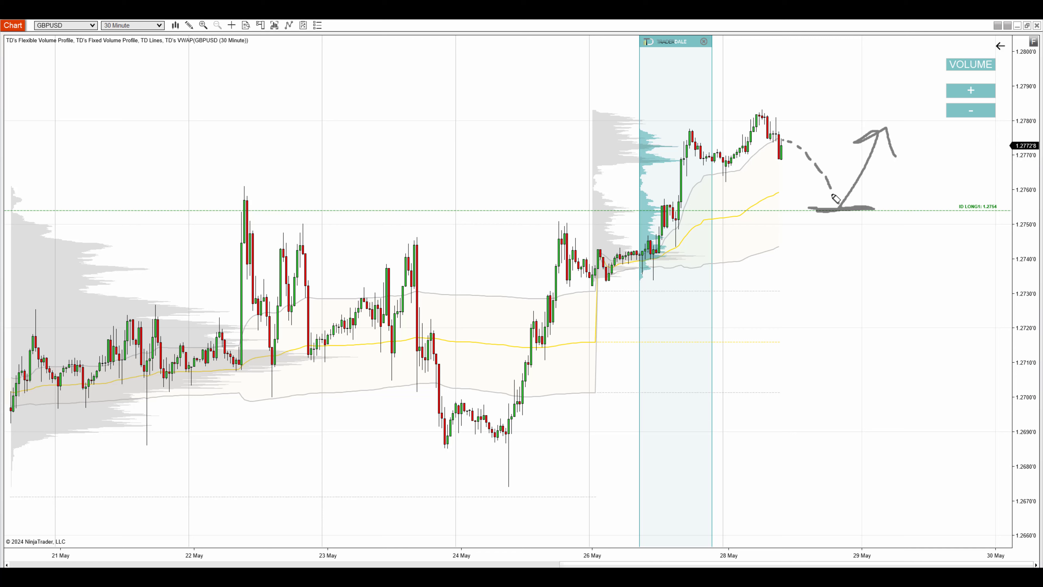
pyautogui.moveTo(840, 187)
pyautogui.mouseDown()
pyautogui.moveTo(862, 183)
pyautogui.moveTo(846, 190)
pyautogui.mouseUp()
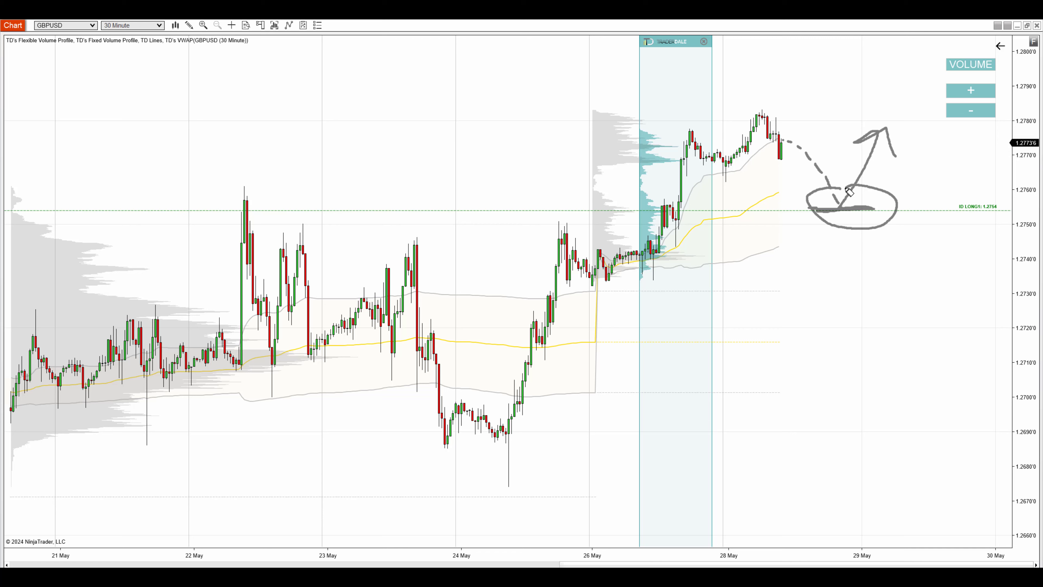
pyautogui.press('Escape')
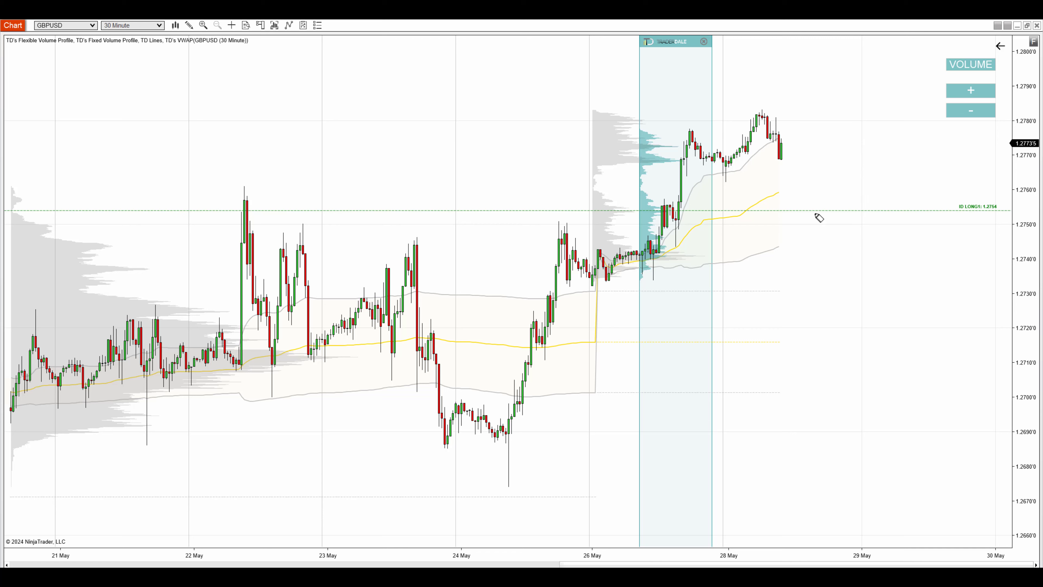
# Trace the ID LONG1 level and circle its right-edge label, then erase the marks
pyautogui.moveTo(803, 213); pyautogui.dragTo(867, 212)
pyautogui.moveTo(968, 200)
pyautogui.mouseDown()
pyautogui.moveTo(935, 201)
pyautogui.moveTo(943, 203)
pyautogui.mouseUp()
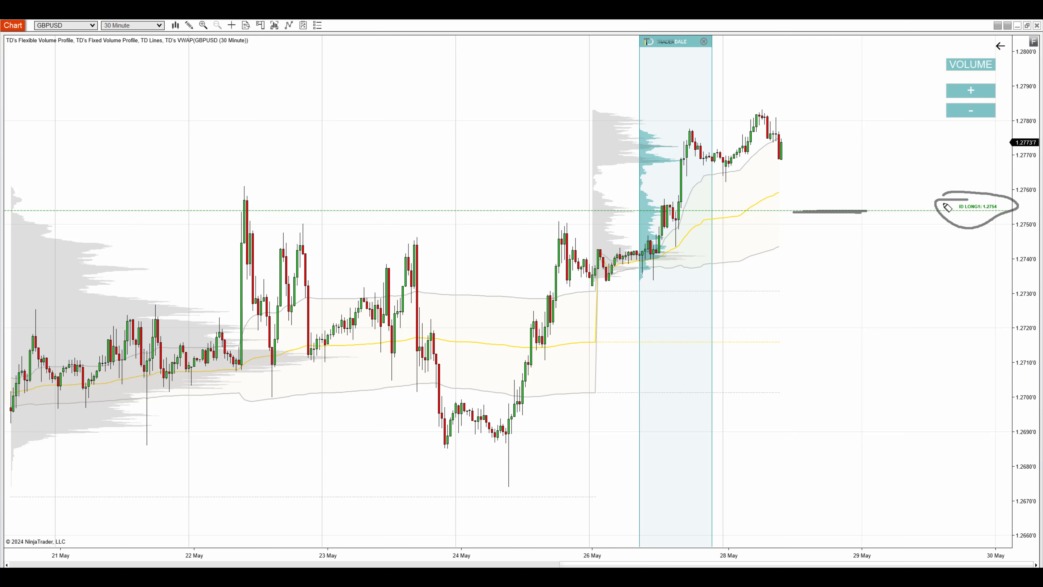
pyautogui.press('Escape')
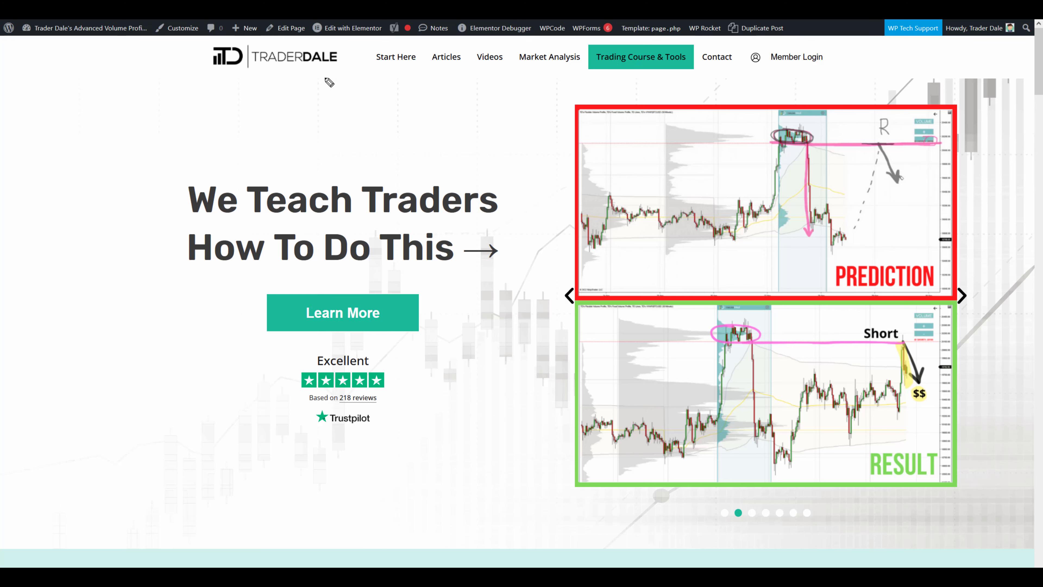
# Mark the TraderDale logo and menu, clear the marks, and go to Trading Course & Tools
pyautogui.moveTo(207, 76); pyautogui.dragTo(383, 74)
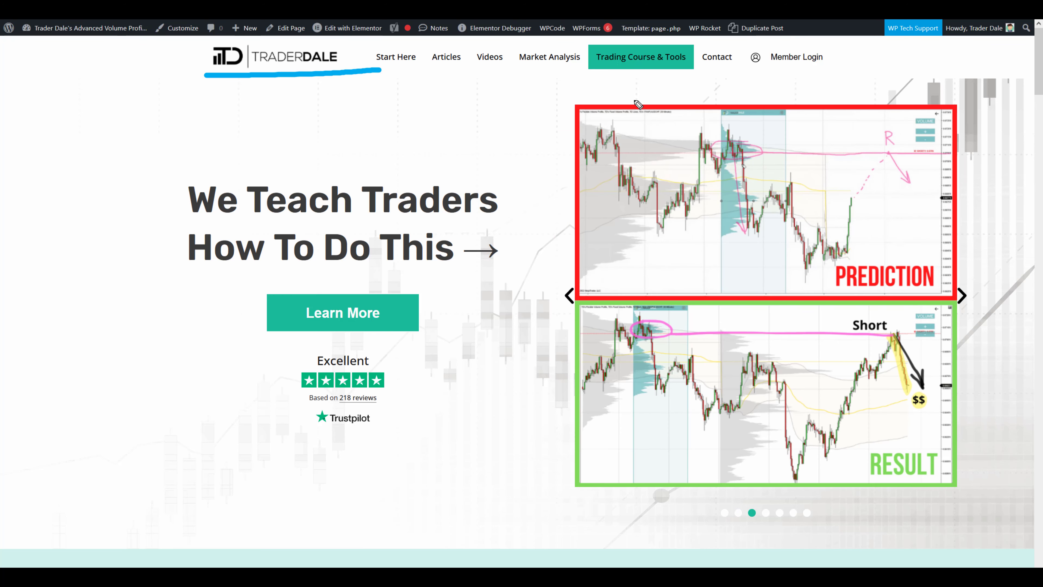
pyautogui.moveTo(665, 39)
pyautogui.mouseDown()
pyautogui.moveTo(579, 58)
pyautogui.moveTo(659, 37)
pyautogui.mouseUp()
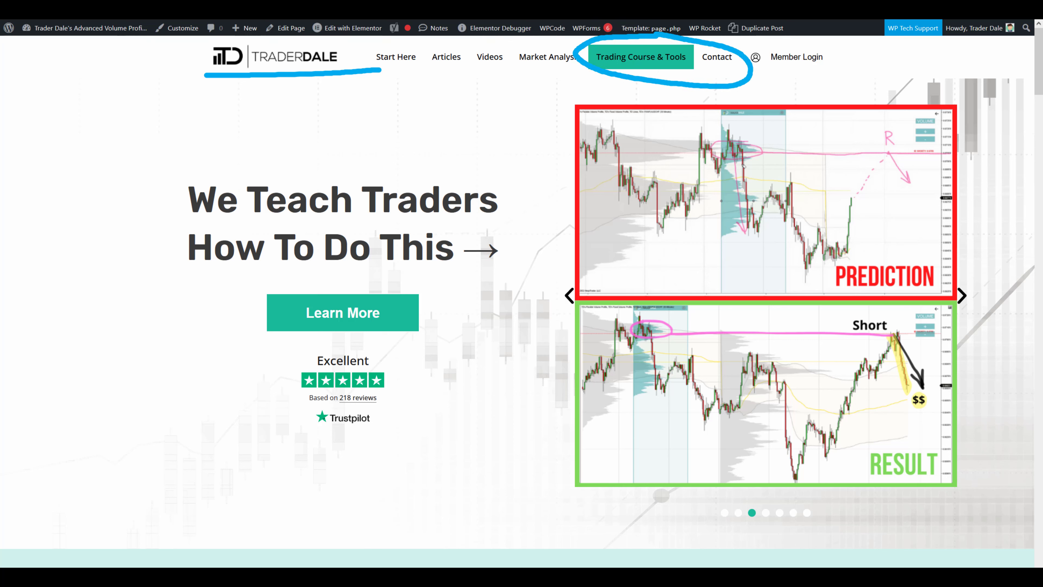
pyautogui.press('Escape')
pyautogui.click(680, 67)
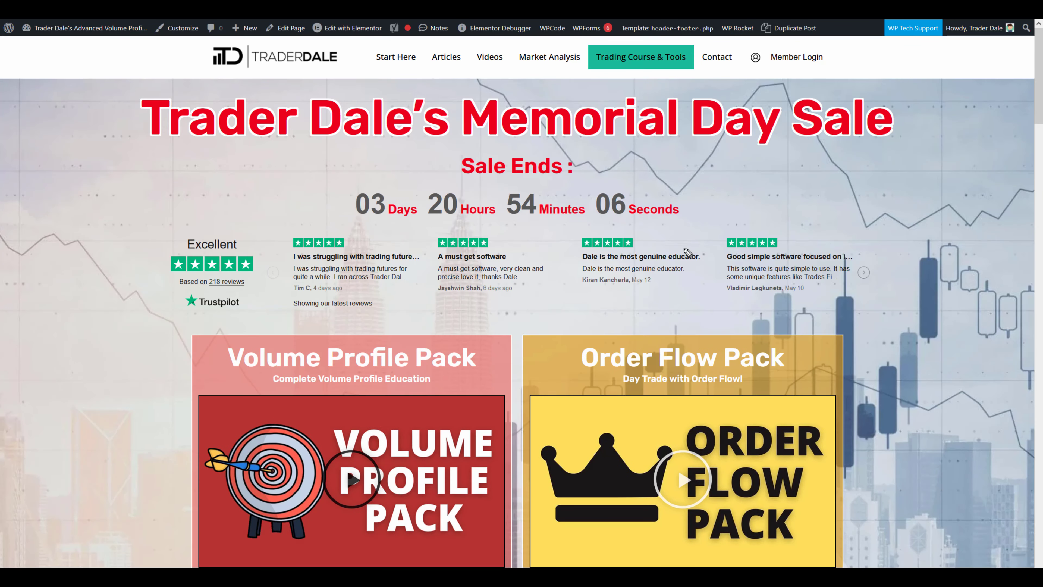
# Underline the sale countdown days and circle the Volume Profile and Order Flow Pack headings, then clear
pyautogui.moveTo(340, 220); pyautogui.dragTo(436, 221)
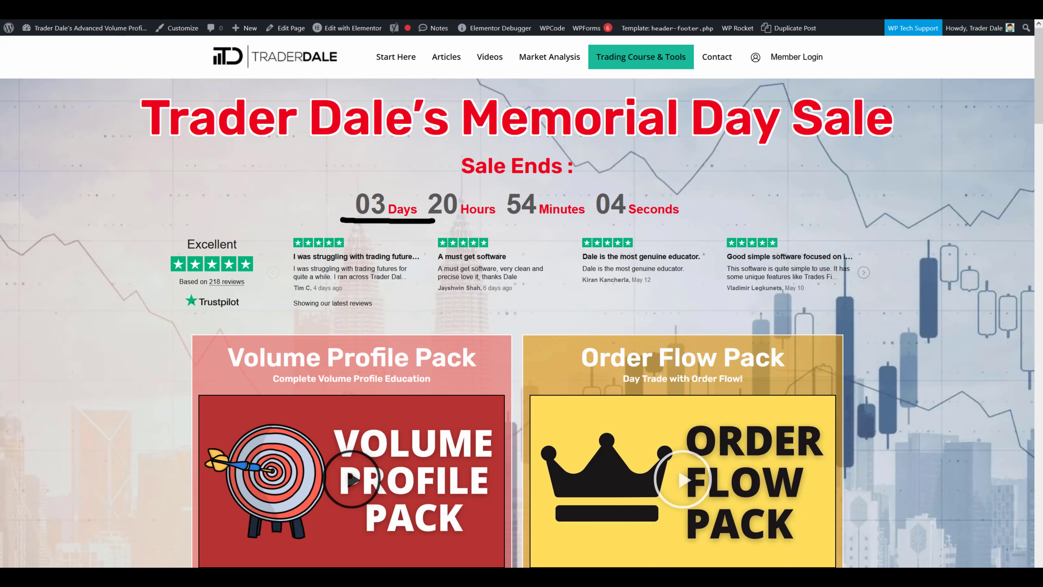
pyautogui.scroll(-5, 793, 232)
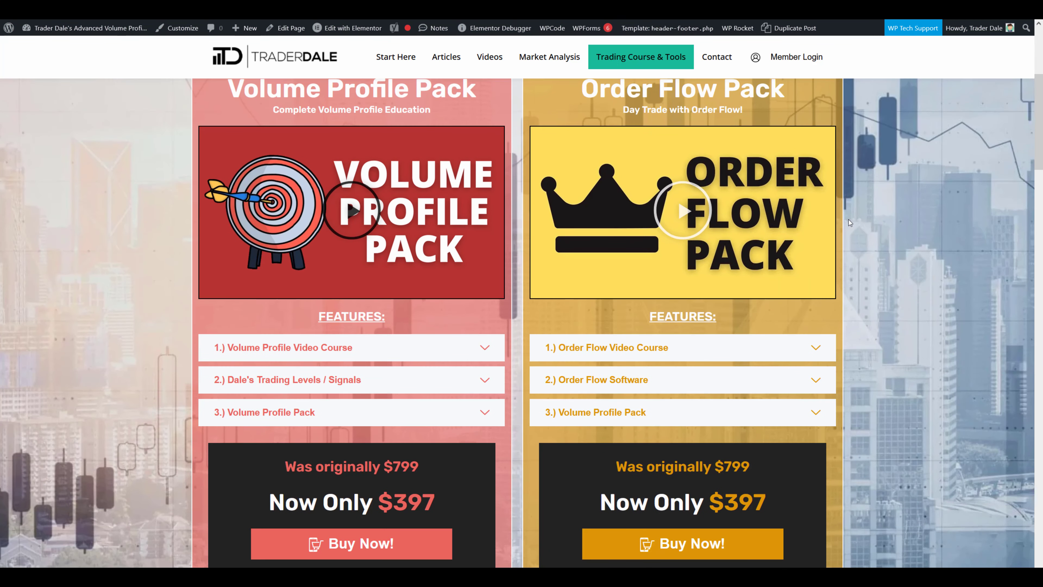
pyautogui.scroll(1, 849, 225)
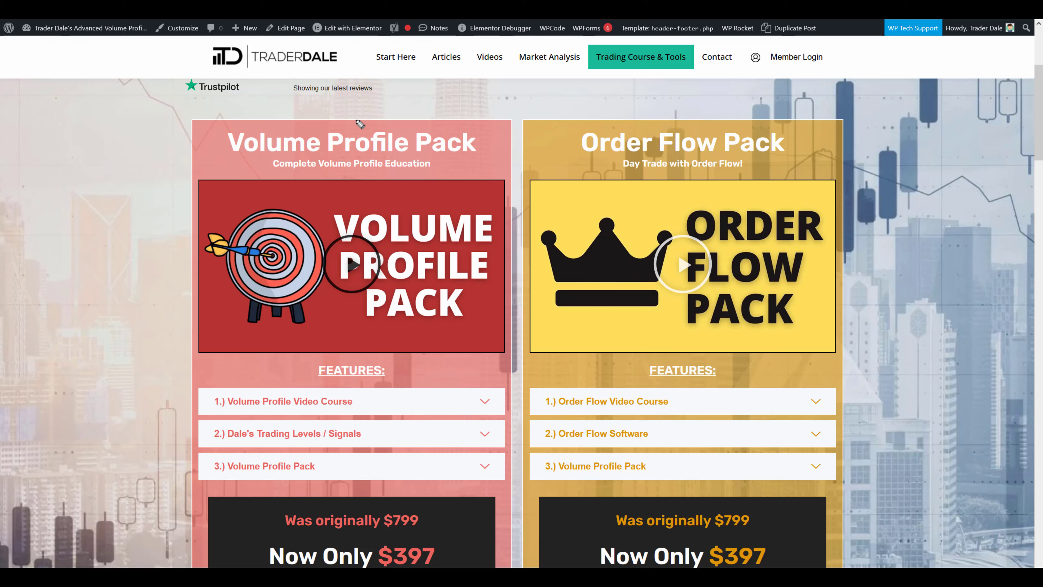
pyautogui.moveTo(360, 123)
pyautogui.mouseDown()
pyautogui.moveTo(307, 179)
pyautogui.moveTo(369, 117)
pyautogui.mouseUp()
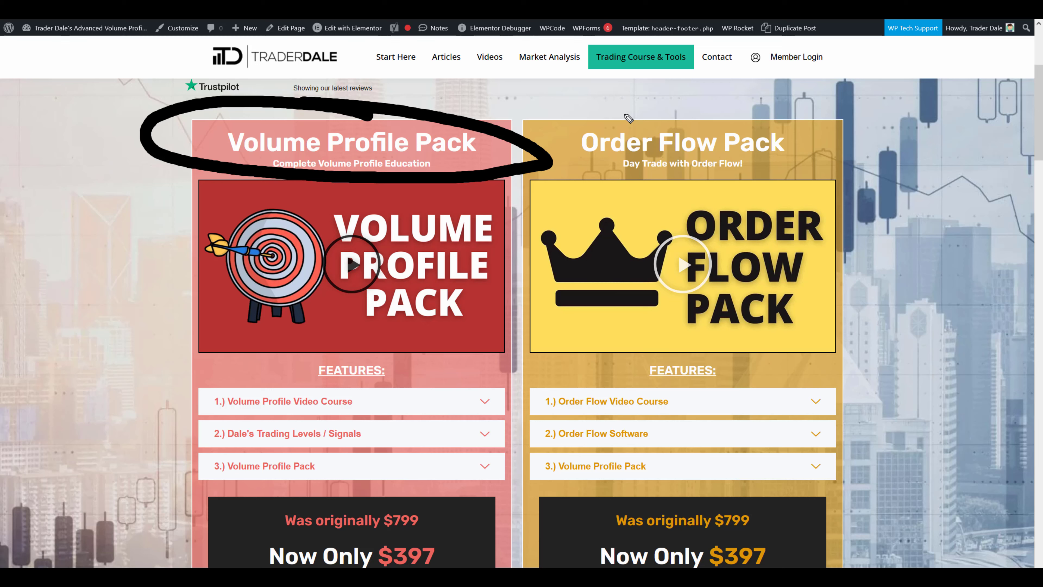
pyautogui.moveTo(628, 121)
pyautogui.mouseDown()
pyautogui.moveTo(570, 168)
pyautogui.moveTo(646, 122)
pyautogui.mouseUp()
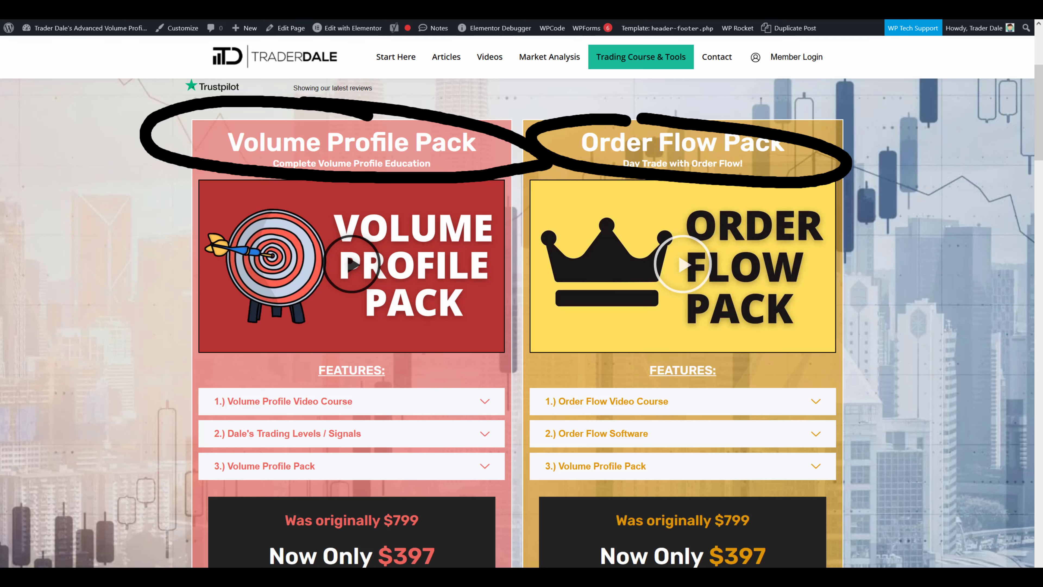
pyautogui.press('Escape')
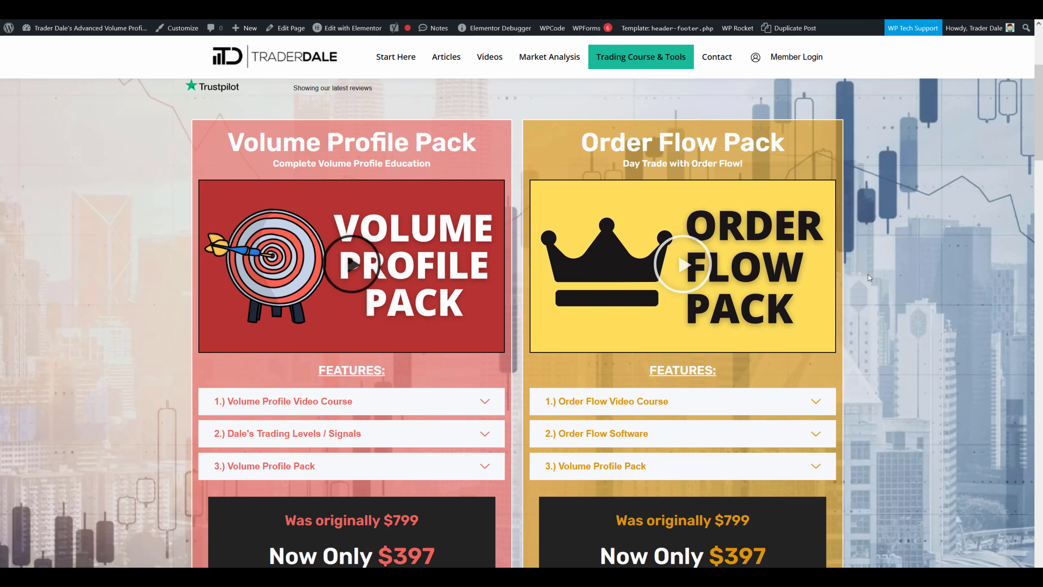
# On the Combo Pack, box the price area, underline both pack names and circle $597
pyautogui.scroll(-15, 911, 258)
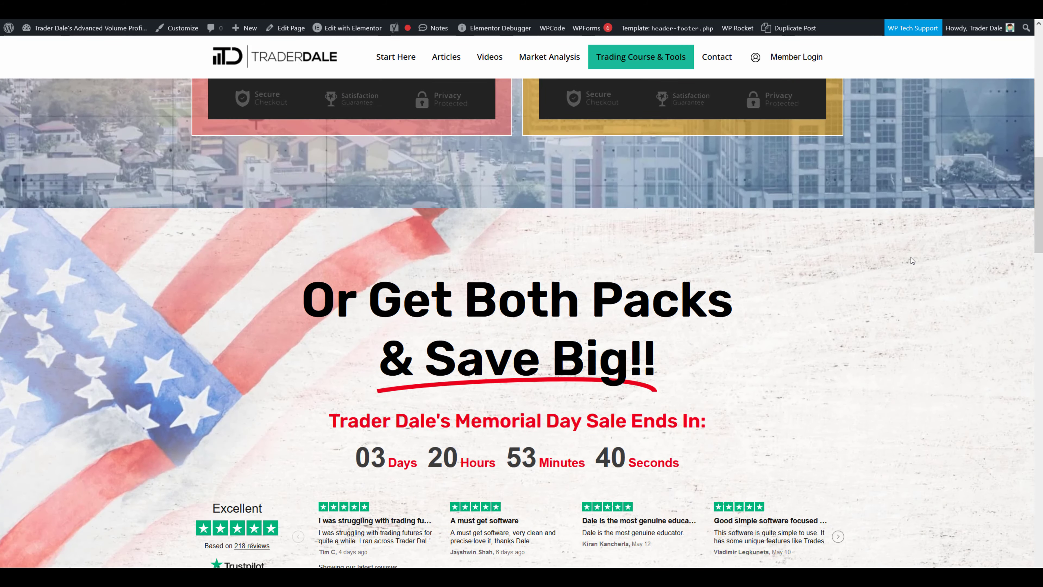
pyautogui.scroll(-5, 911, 258)
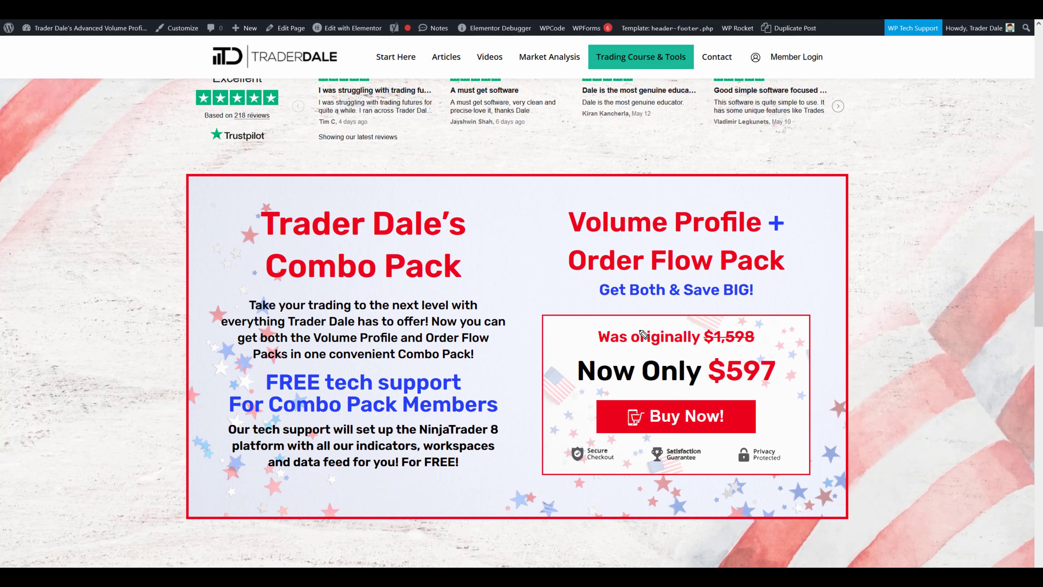
pyautogui.moveTo(519, 308)
pyautogui.mouseDown()
pyautogui.moveTo(826, 331)
pyautogui.moveTo(673, 481)
pyautogui.moveTo(528, 425)
pyautogui.moveTo(527, 310)
pyautogui.mouseUp()
pyautogui.moveTo(580, 244); pyautogui.dragTo(765, 243)
pyautogui.moveTo(566, 279); pyautogui.dragTo(787, 281)
pyautogui.moveTo(739, 344)
pyautogui.mouseDown()
pyautogui.moveTo(700, 361)
pyautogui.moveTo(739, 343)
pyautogui.mouseUp()
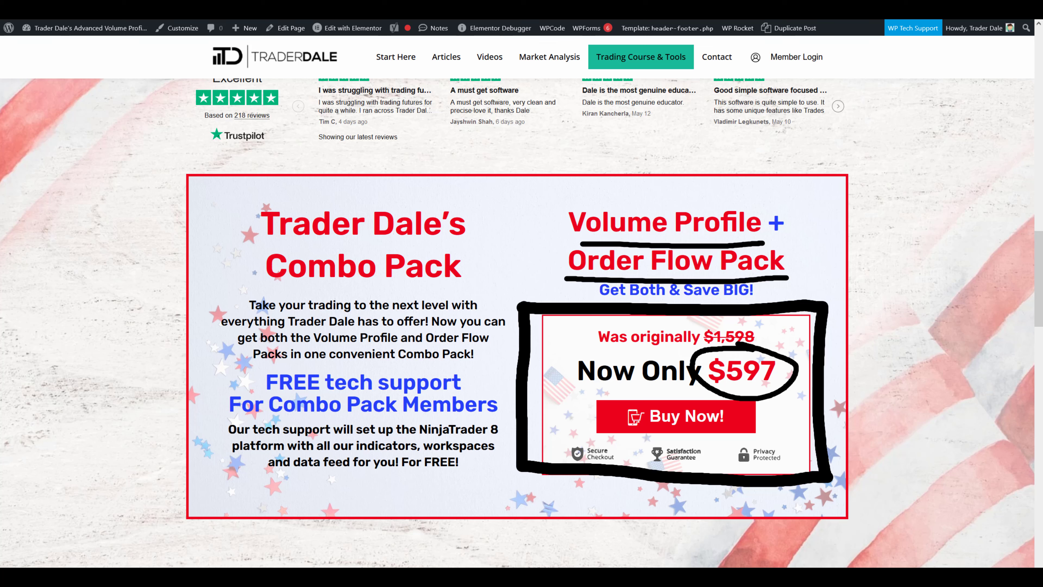